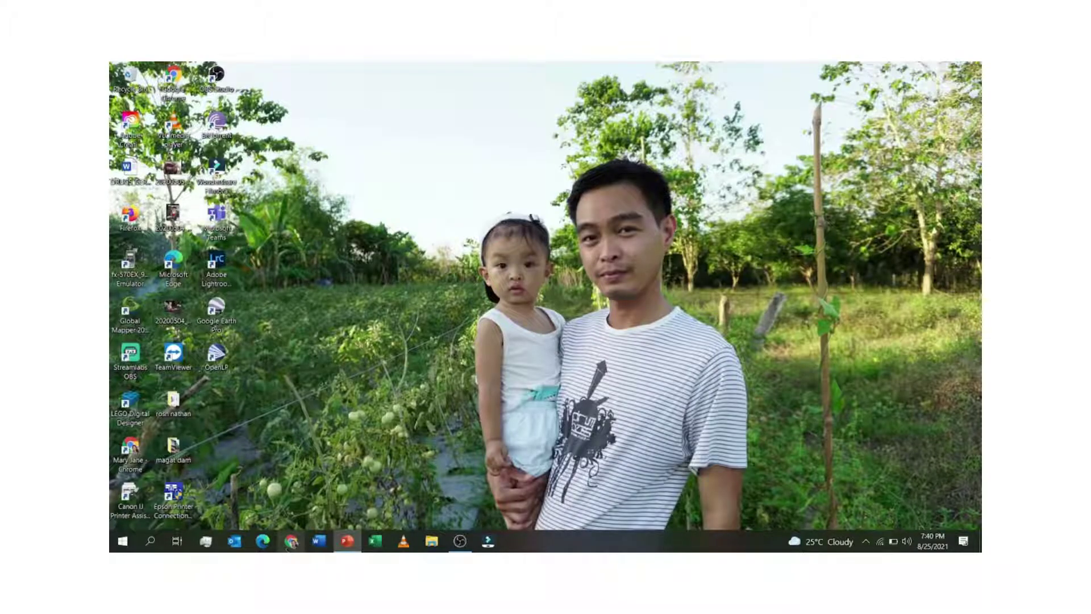
Step: Launch Chrome, maximize its window and load canva.com
left_click(291, 542)
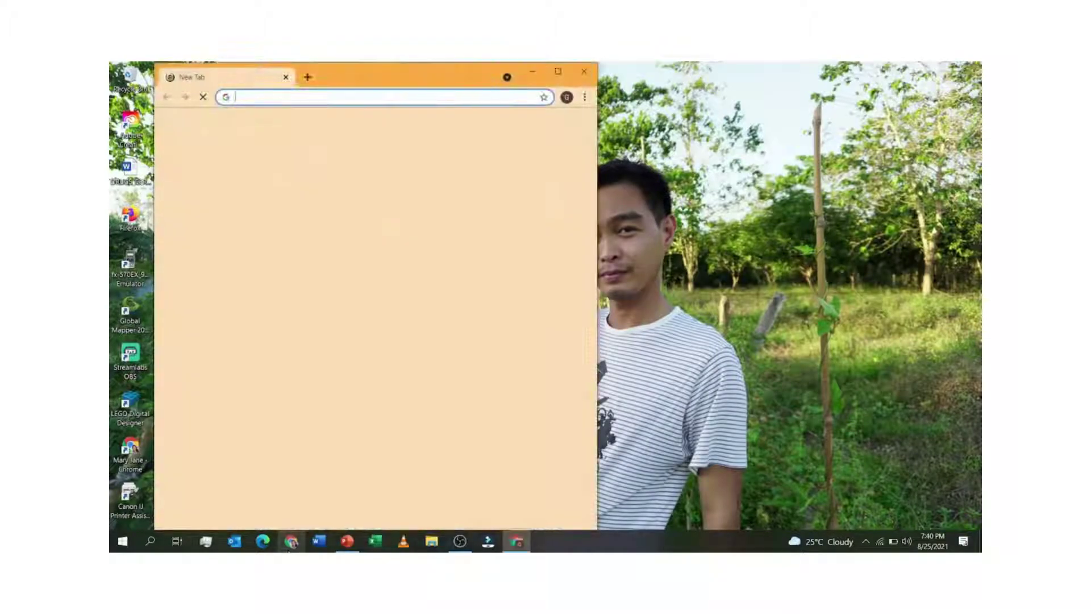
left_click(558, 72)
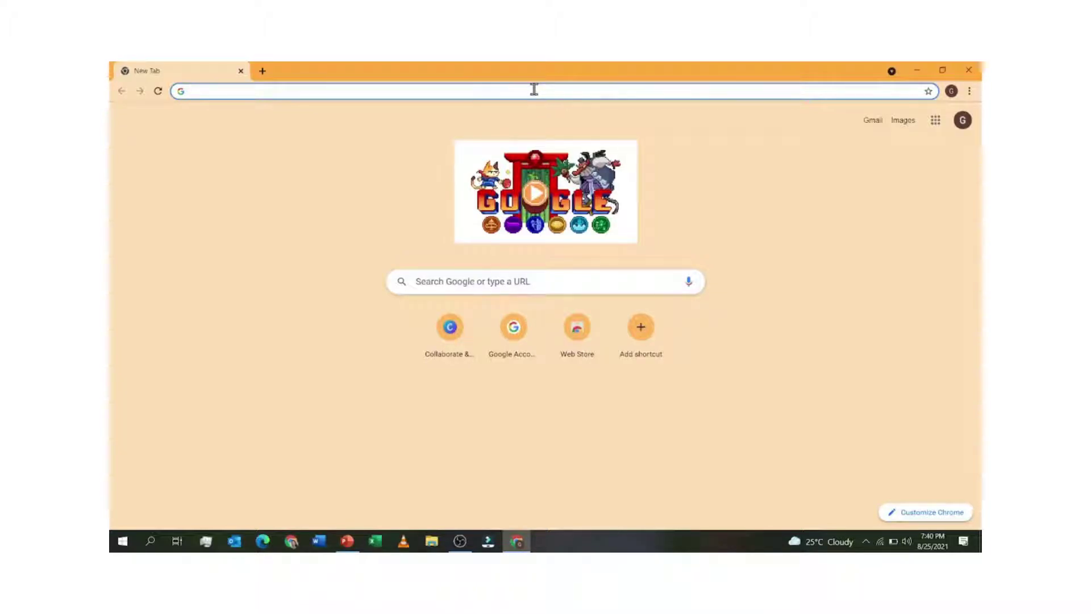
type("c")
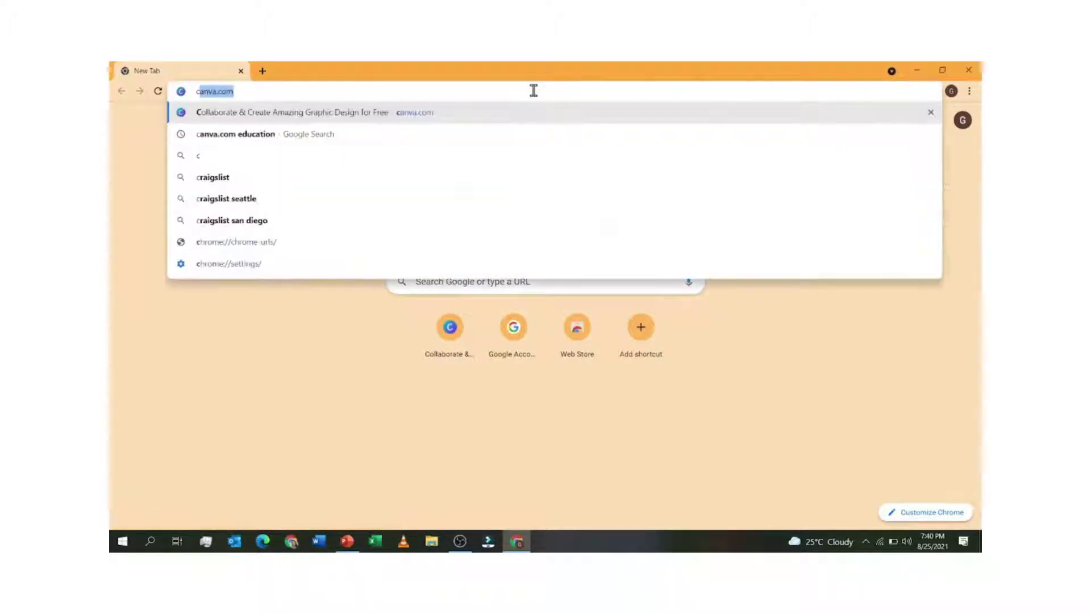
type("anva.c")
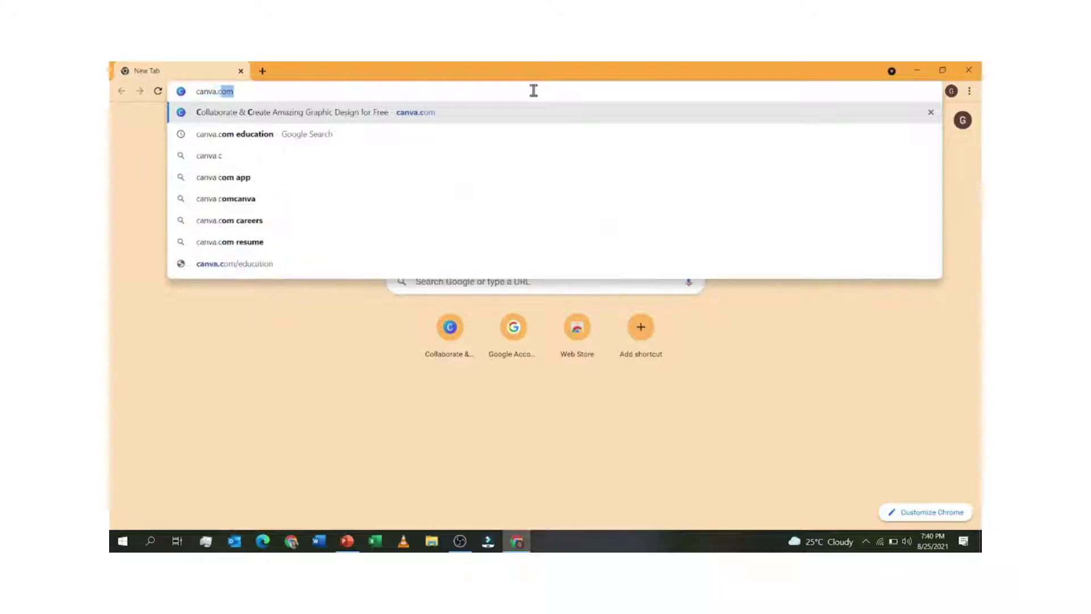
type("om")
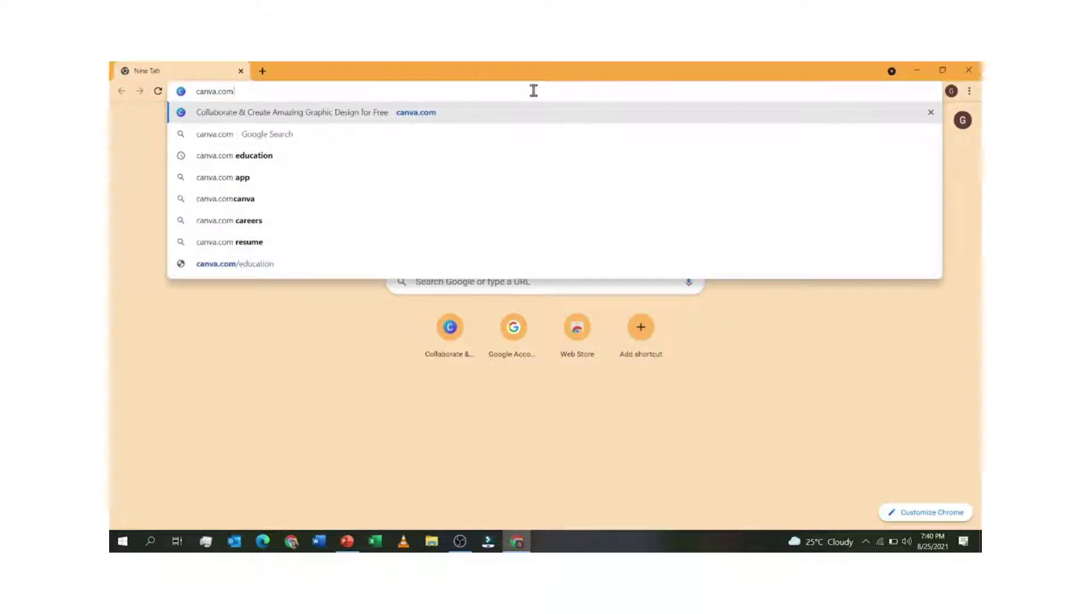
key("Return")
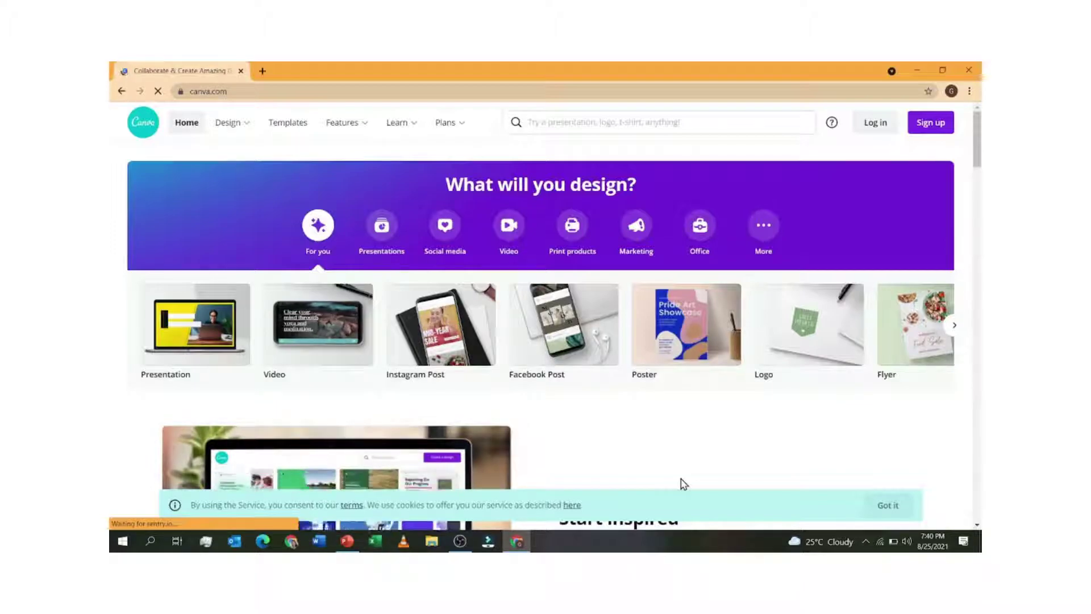
Step: Open Canva's sign-up options and choose signing up with email
left_click(927, 126)
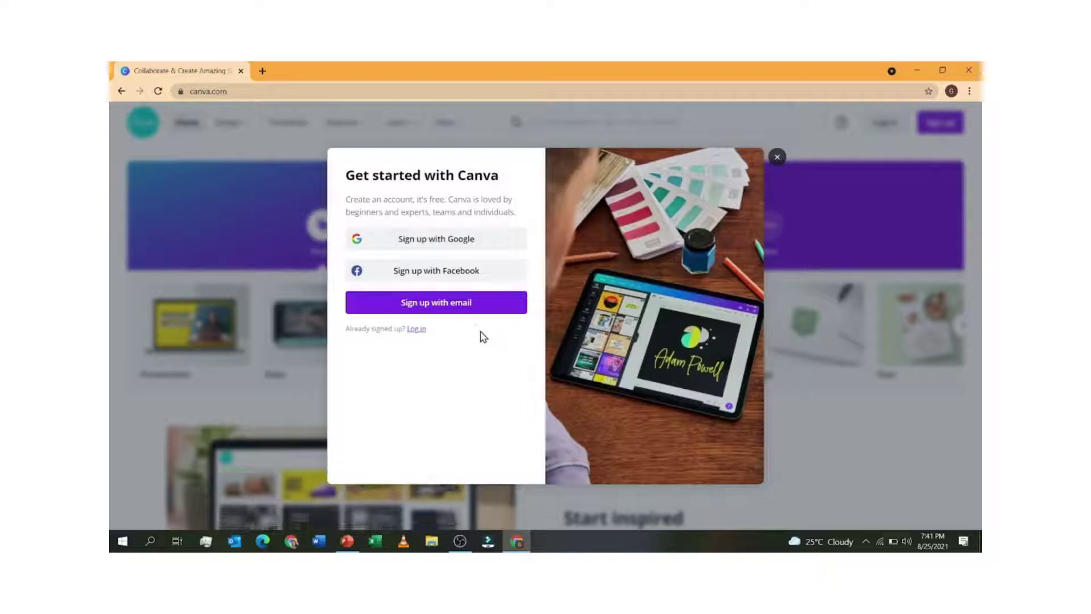
left_click(449, 303)
type("Ma")
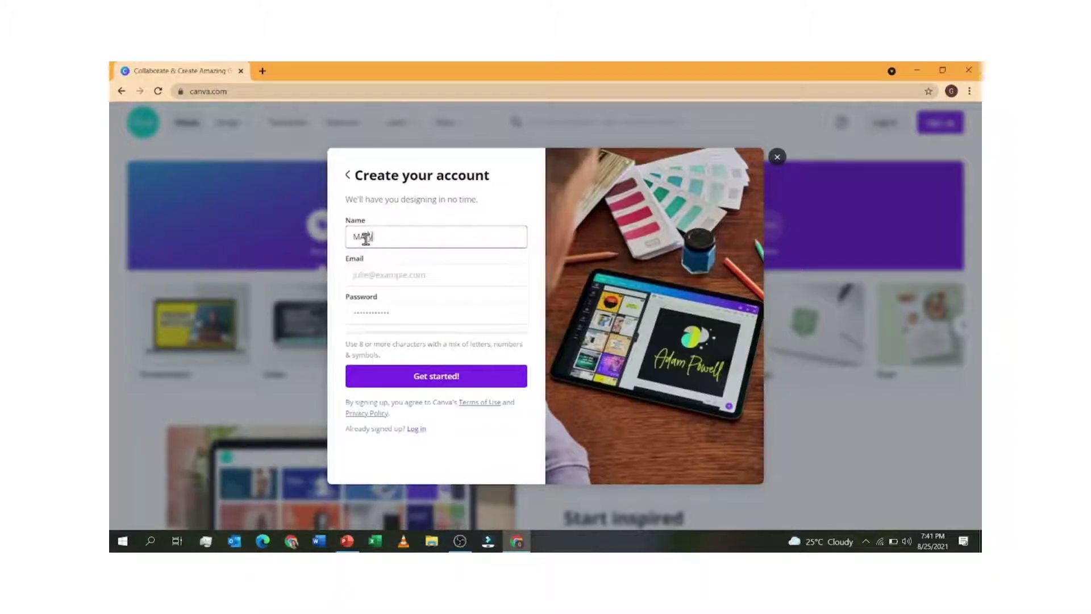
type("y")
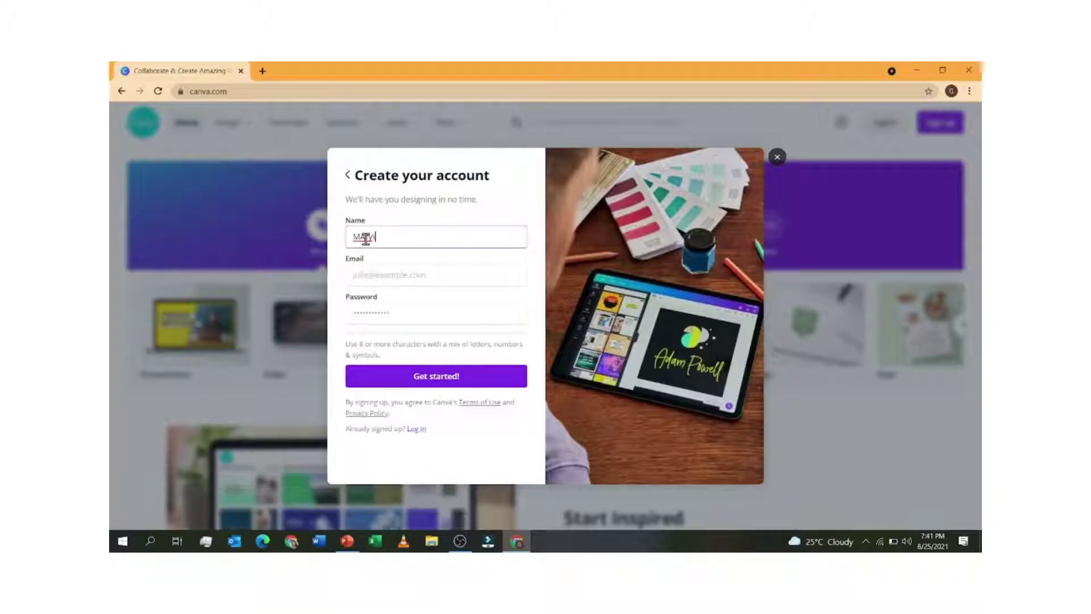
key("BackSpace")
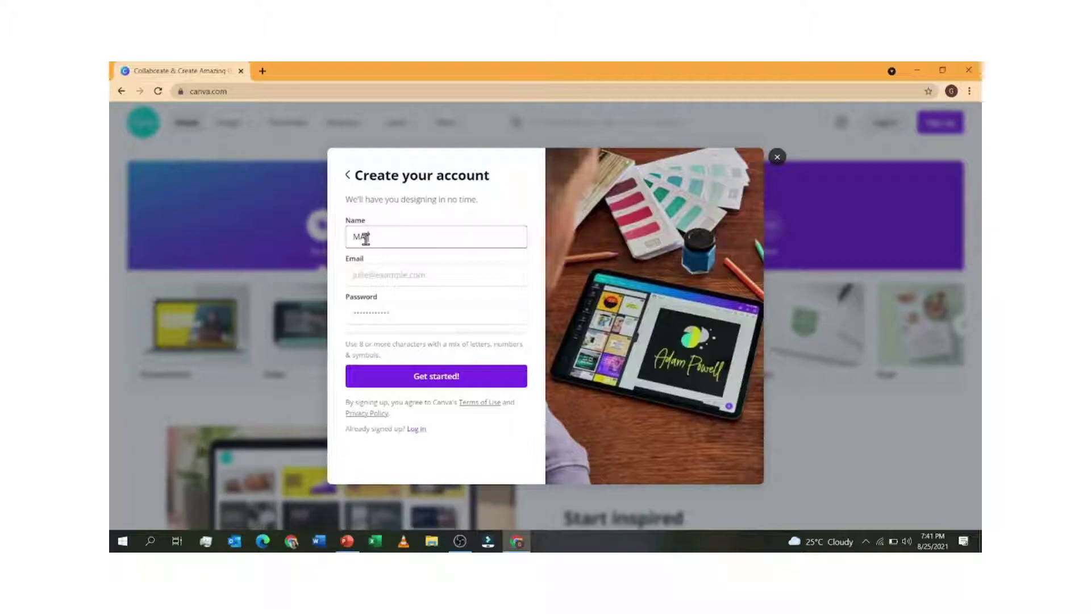
type("RY JANE")
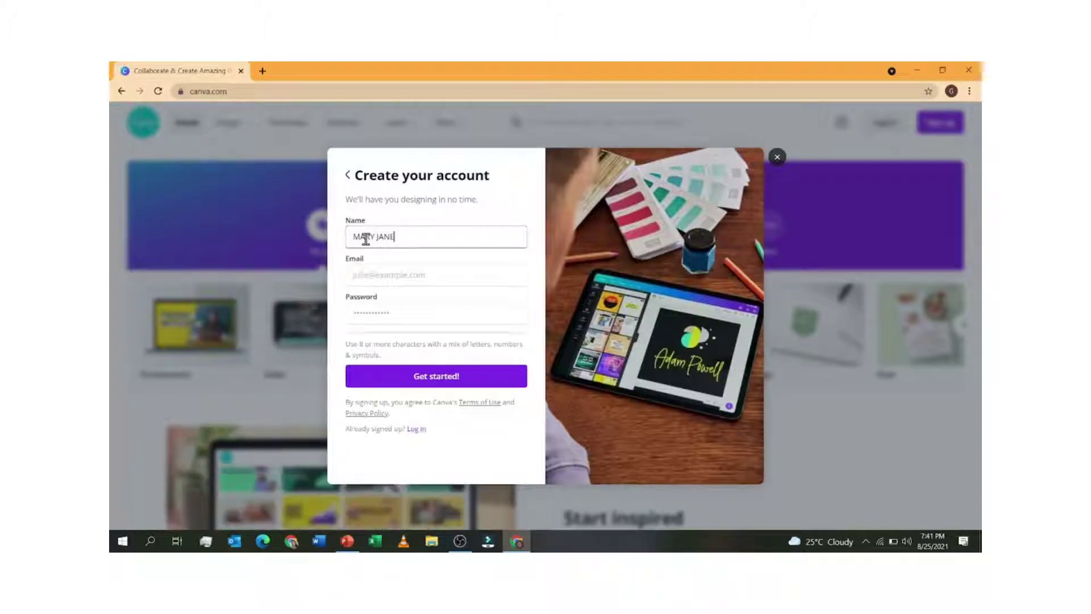
left_click(388, 275)
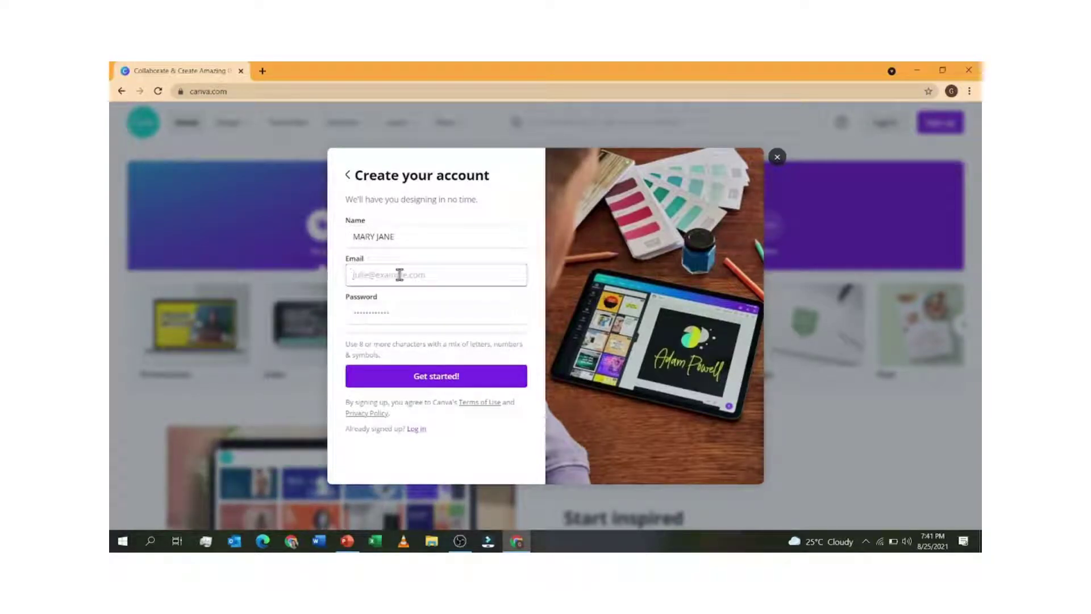
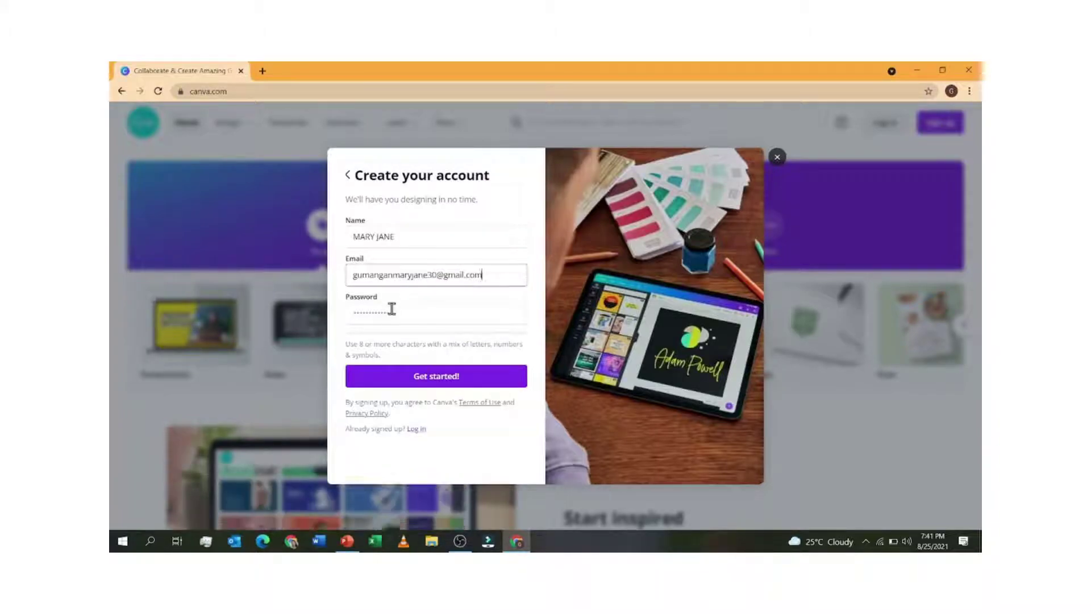
left_click(388, 311)
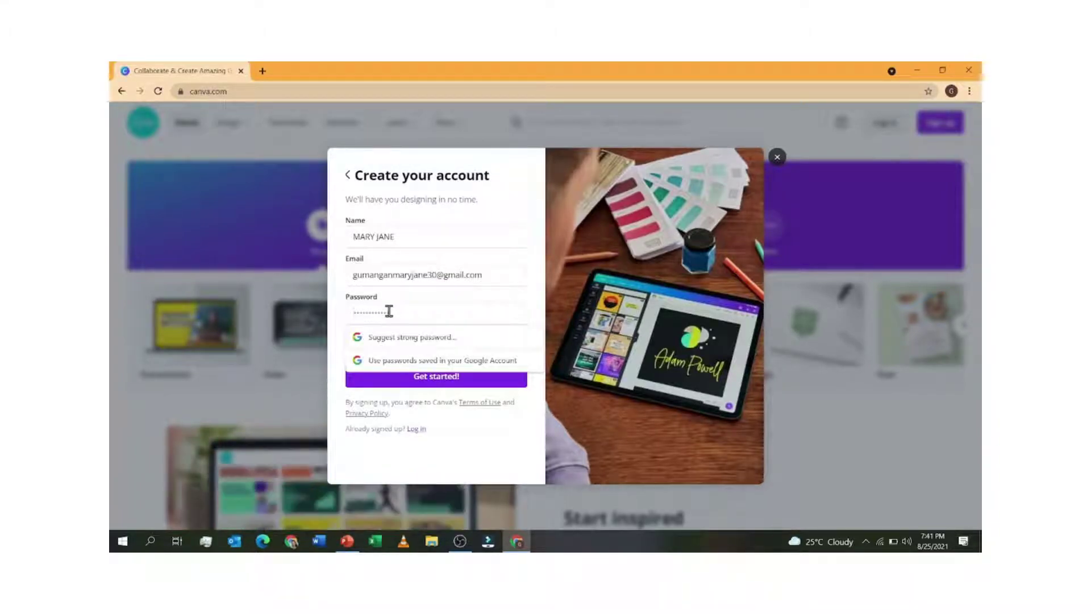
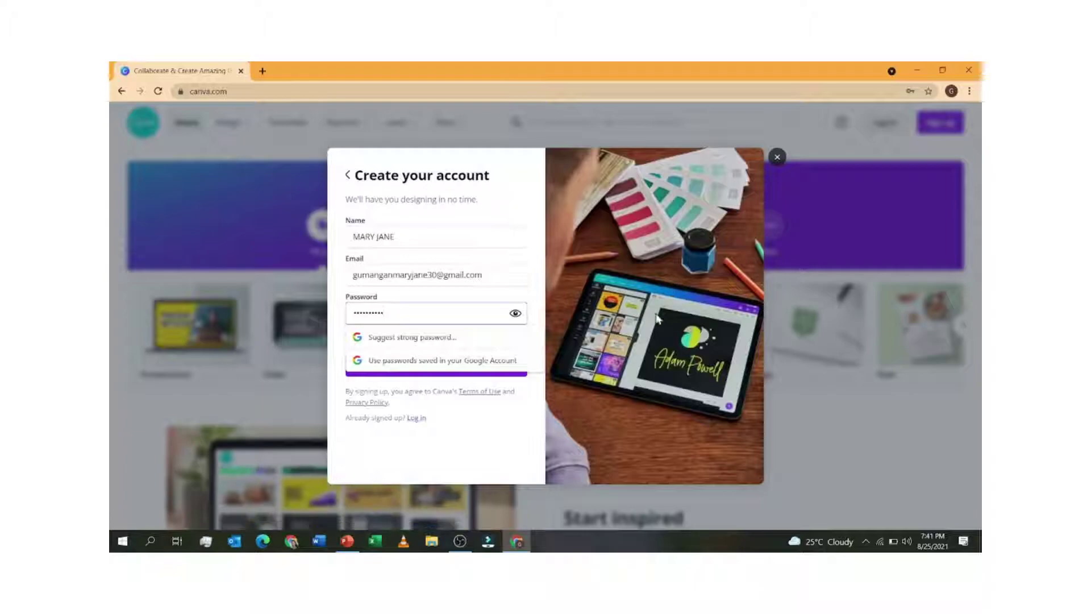
left_click(485, 382)
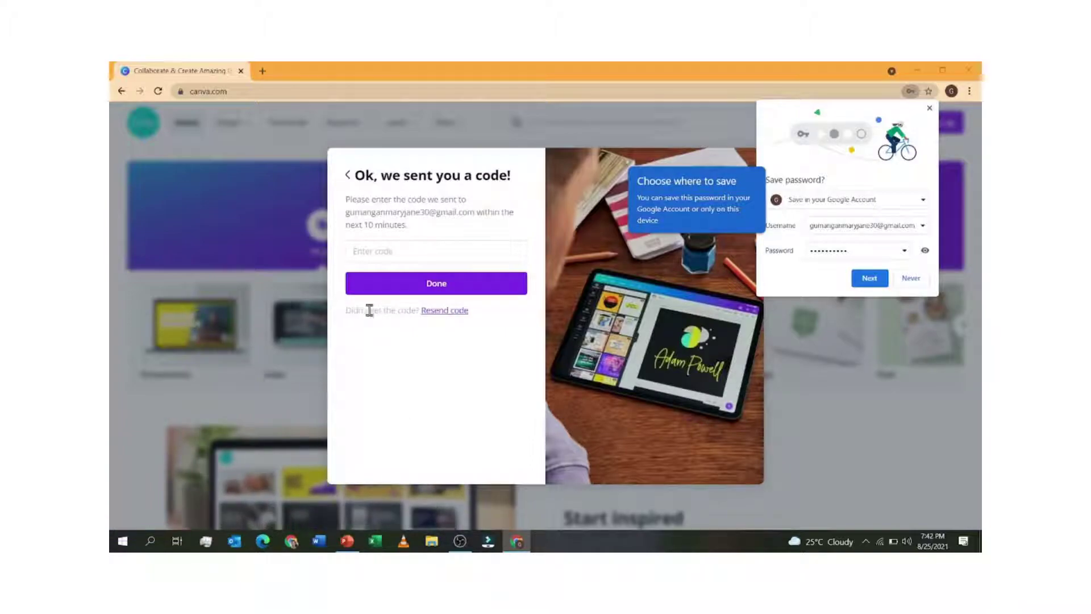
left_click(378, 252)
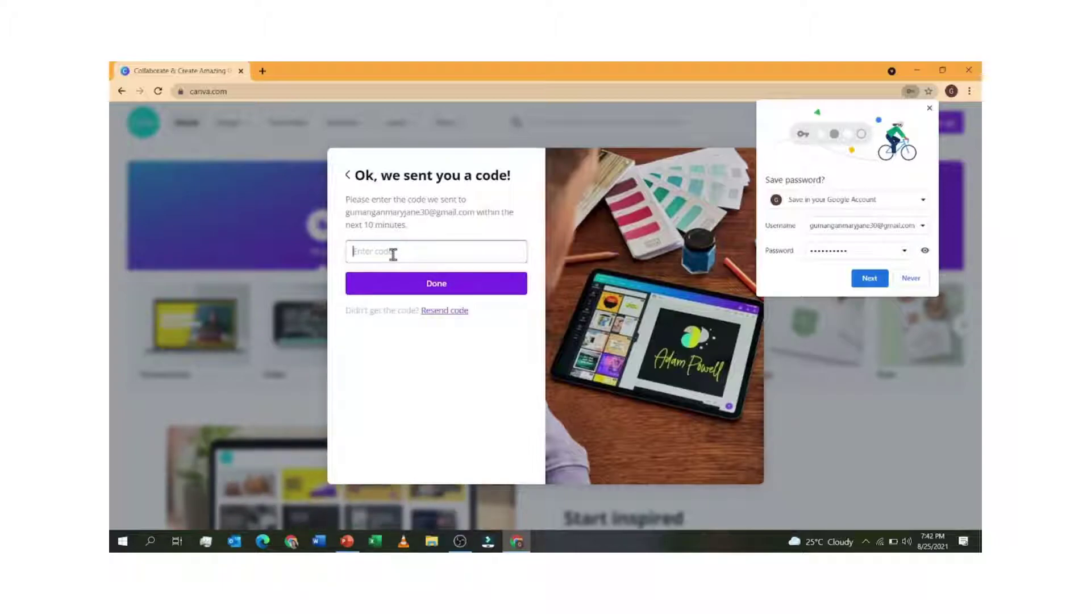
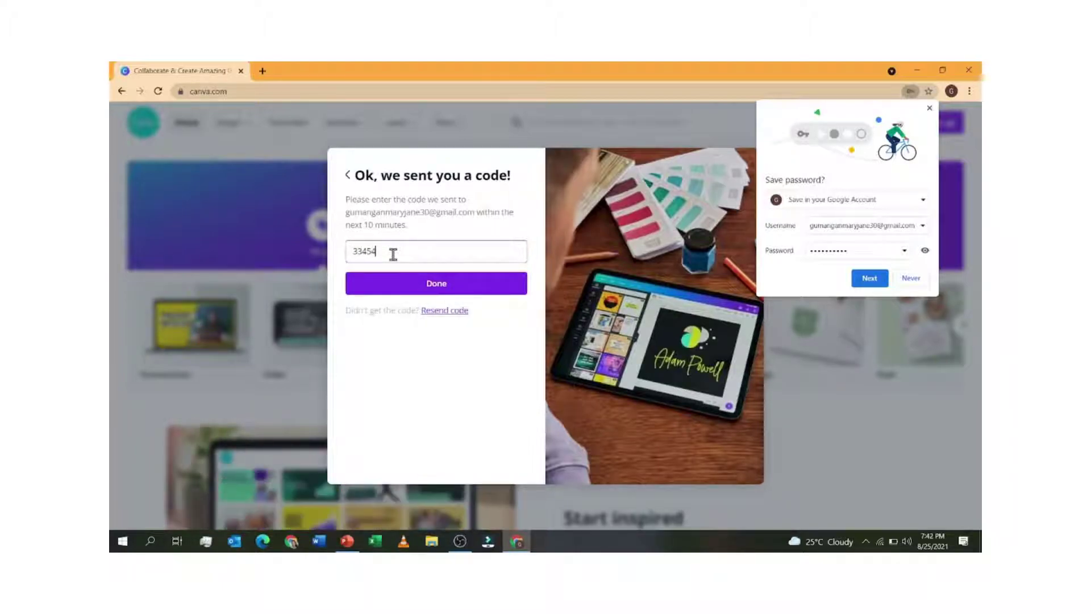
left_click(433, 285)
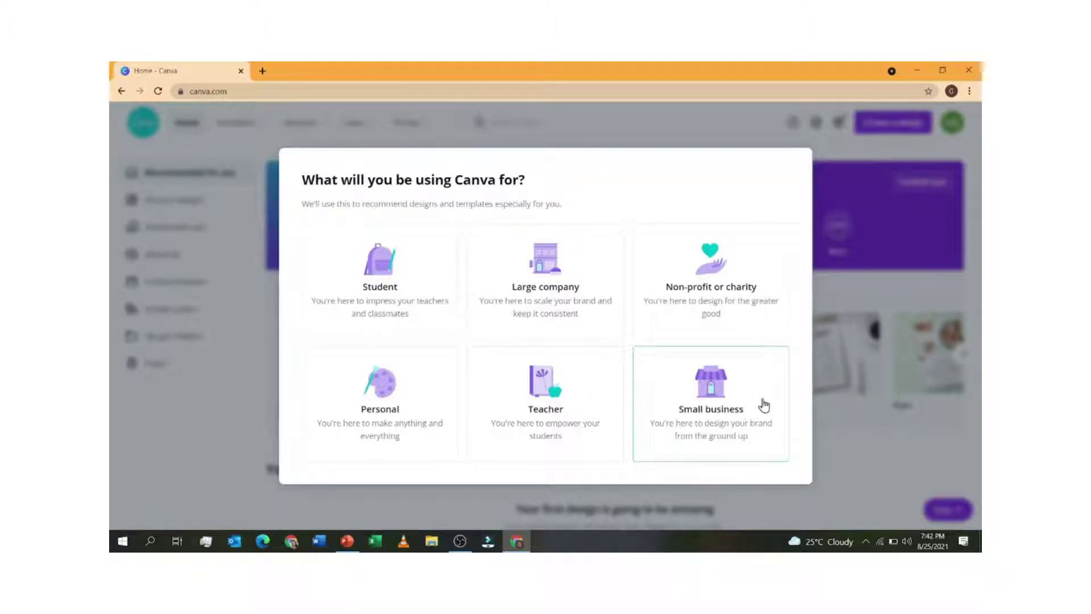
Step: Pick Teacher, skip the Education offer and team invite, then browse more design types
left_click(551, 394)
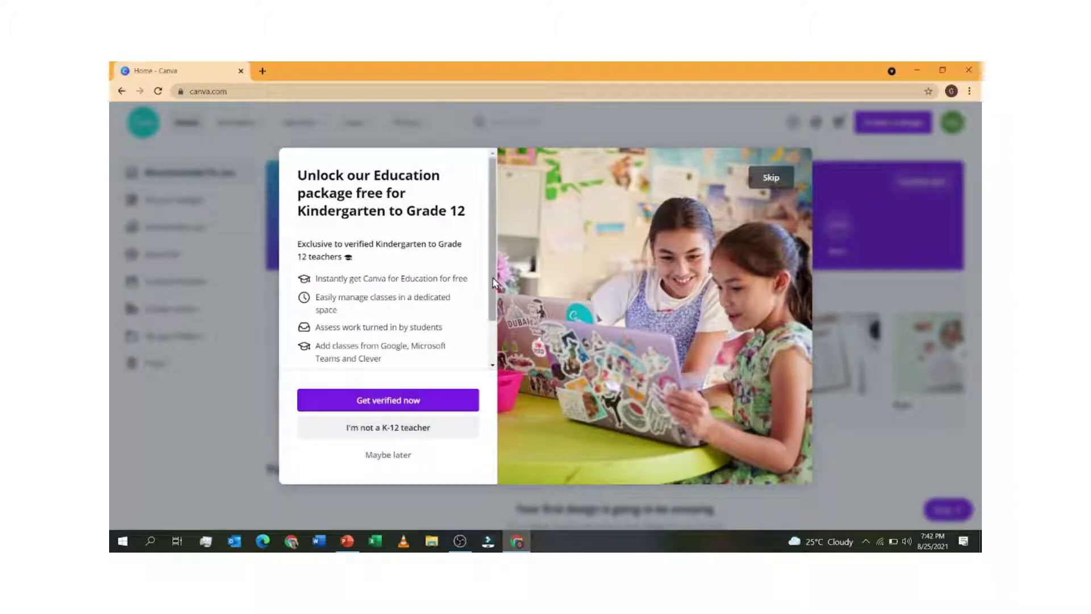
scroll(494, 290, "down", 1)
left_click(768, 180)
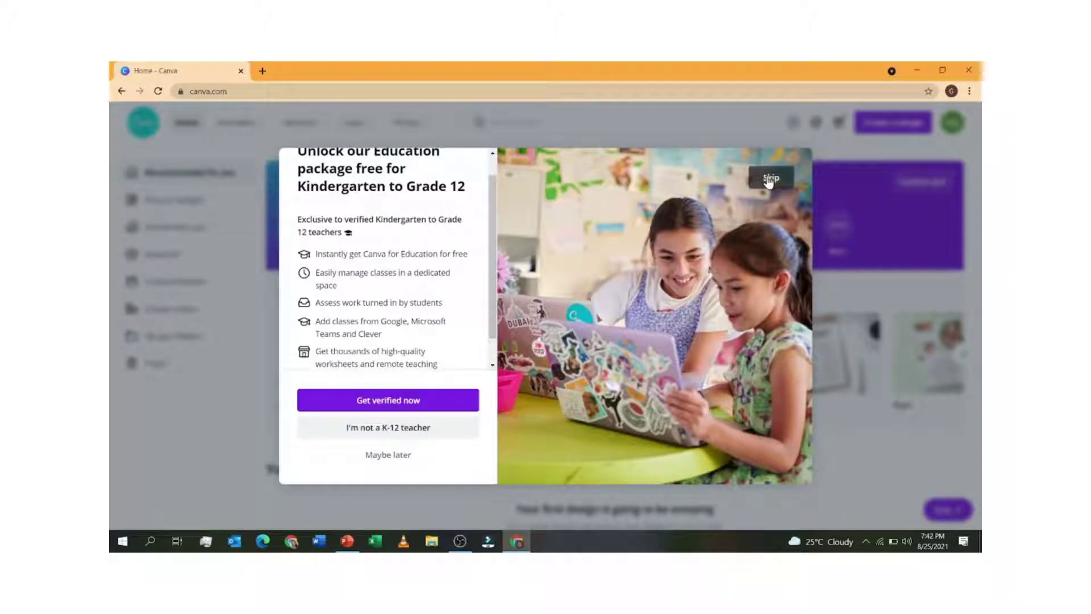
left_click(770, 180)
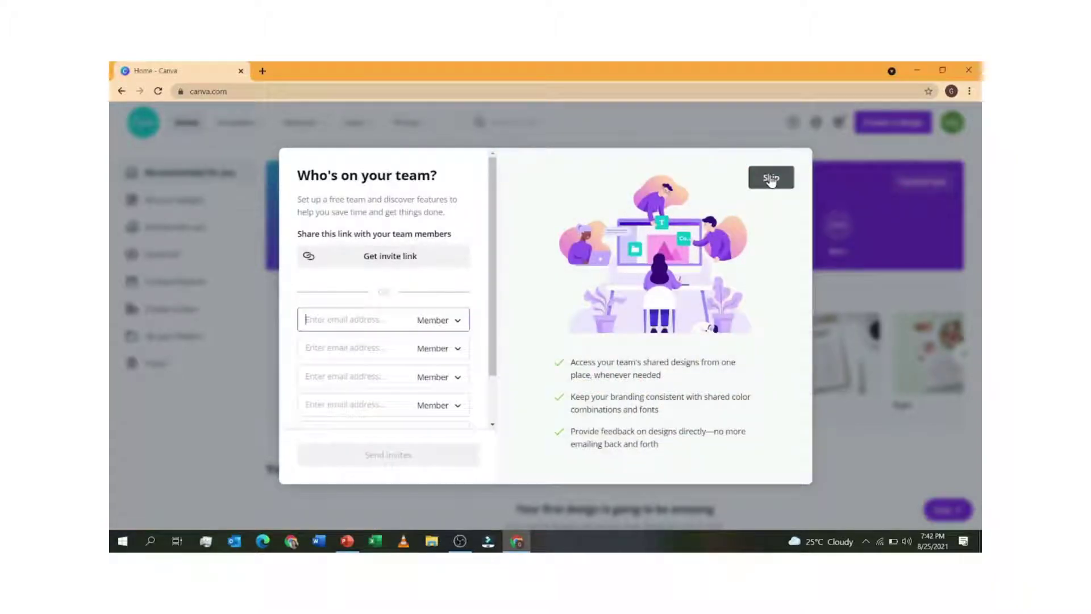
left_click(771, 179)
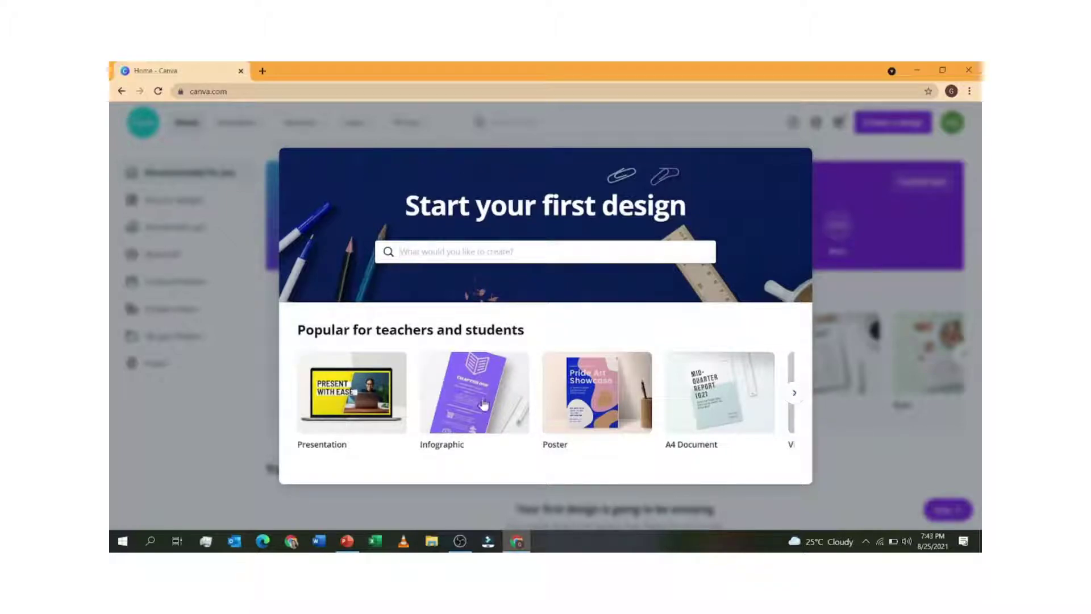
left_click(793, 395)
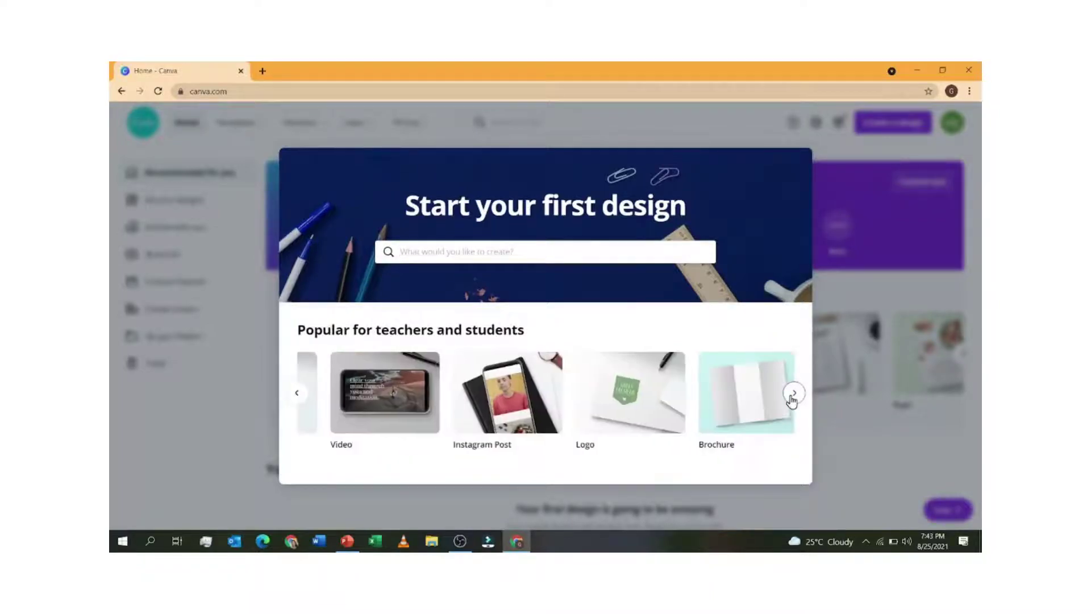